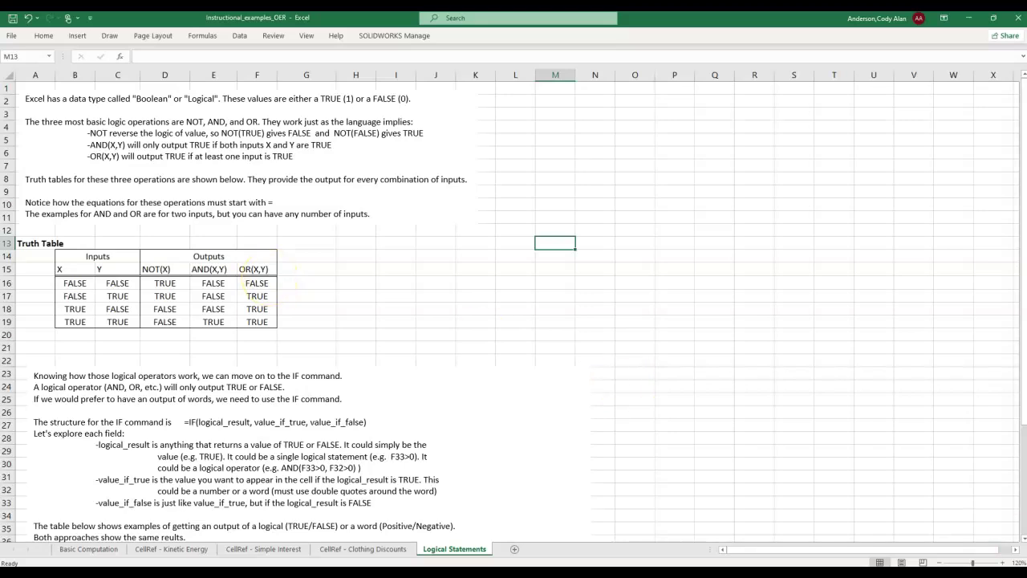
# Zoom the Logical Statements sheet to 160% and scroll back to the top.
pyautogui.click(1003, 563)
pyautogui.click(1002, 563)
pyautogui.click(1003, 562)
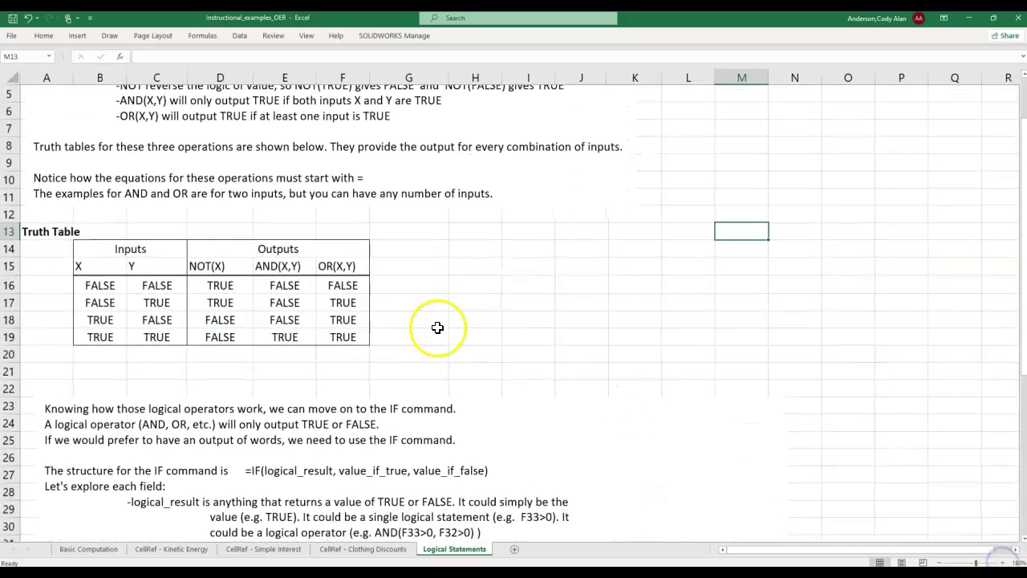
pyautogui.scroll(1, 436, 327)
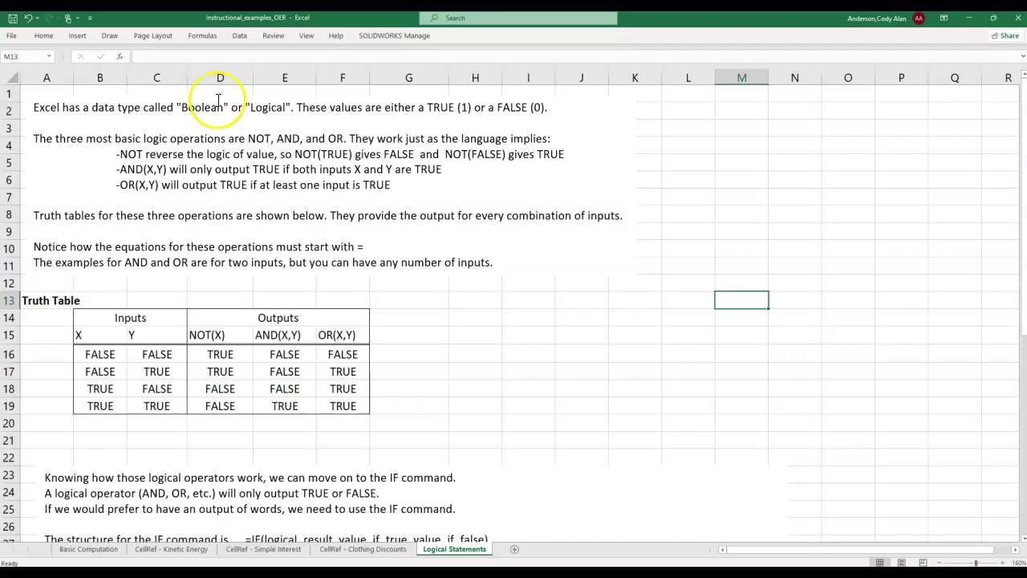
# Highlight the words 'Boolean' and 'Logical' in the introduction text box, then clear the highlight.
pyautogui.moveTo(177, 106); pyautogui.dragTo(290, 110)
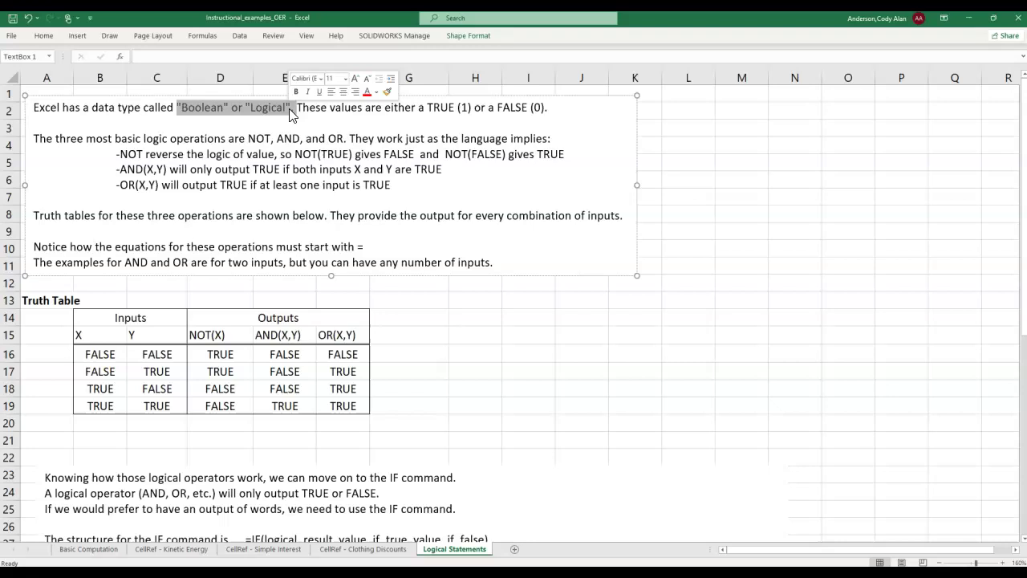
pyautogui.click(549, 112)
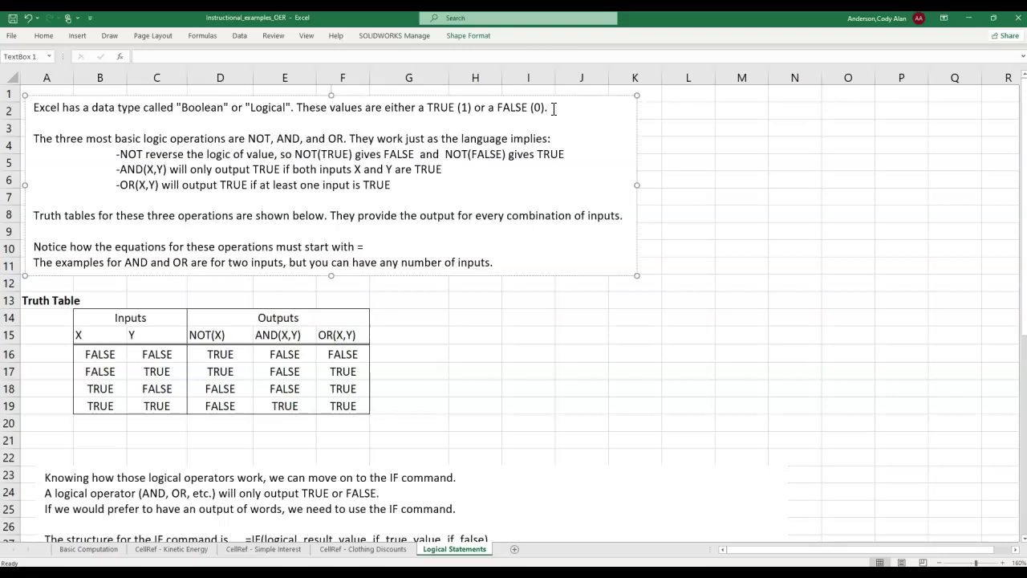
pyautogui.press('alt')
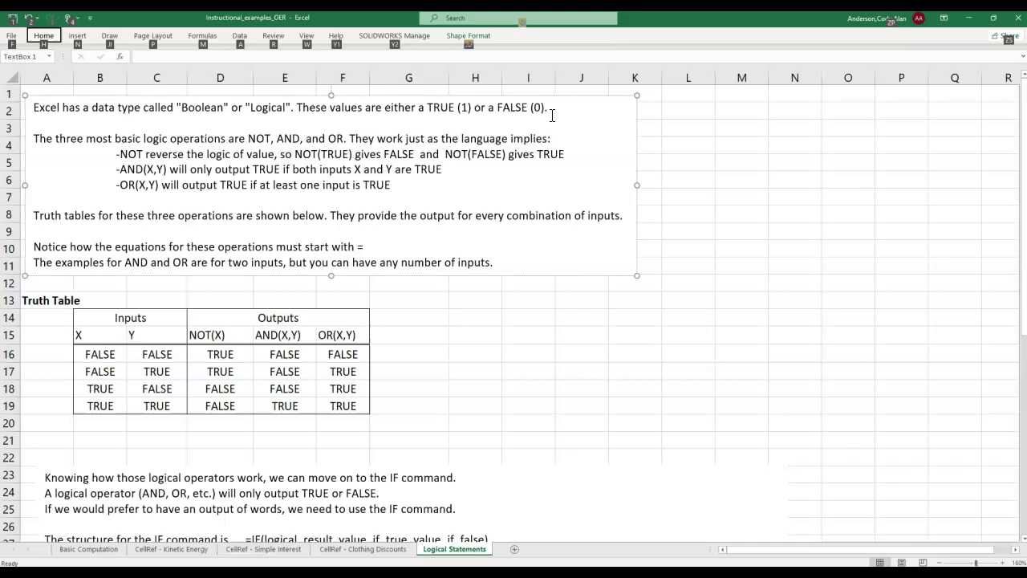
# Enter TRUE in H14 and FALSE in H15, then select the NOT, AND and OR output headings in D15:F15.
pyautogui.click(493, 322)
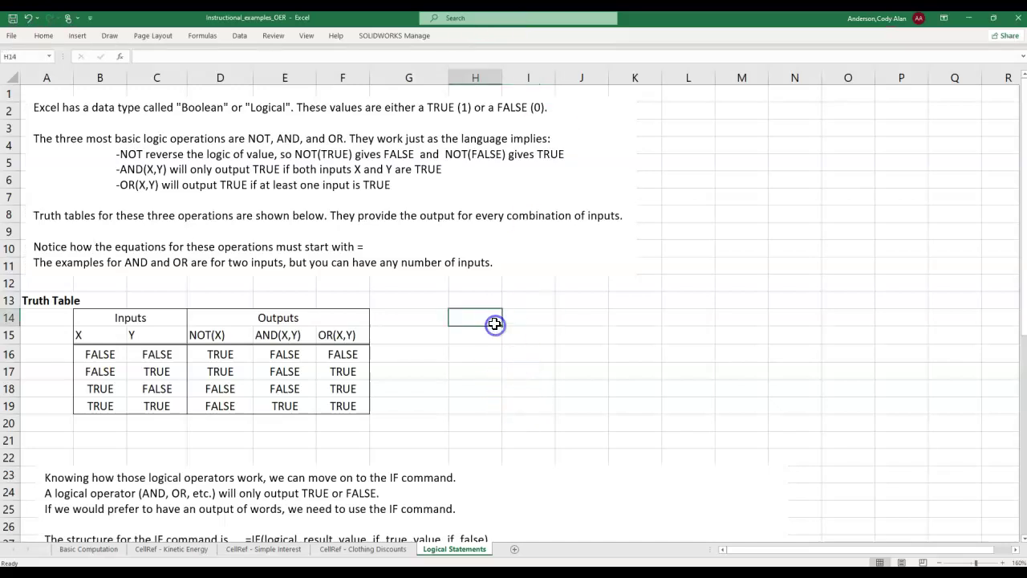
pyautogui.write('true')
pyautogui.press('Return')
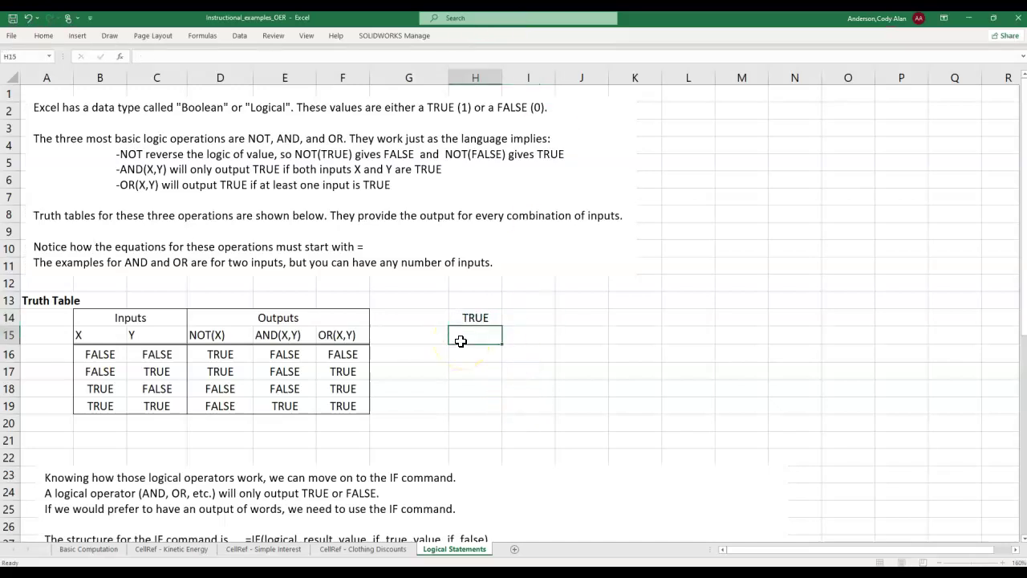
pyautogui.write('false')
pyautogui.press('Return')
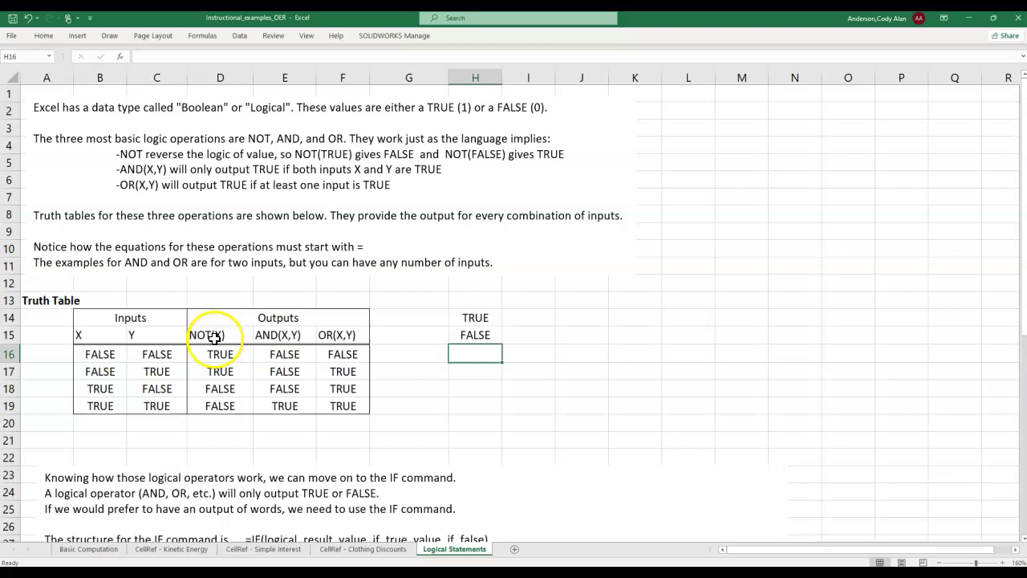
pyautogui.moveTo(216, 340); pyautogui.dragTo(338, 341)
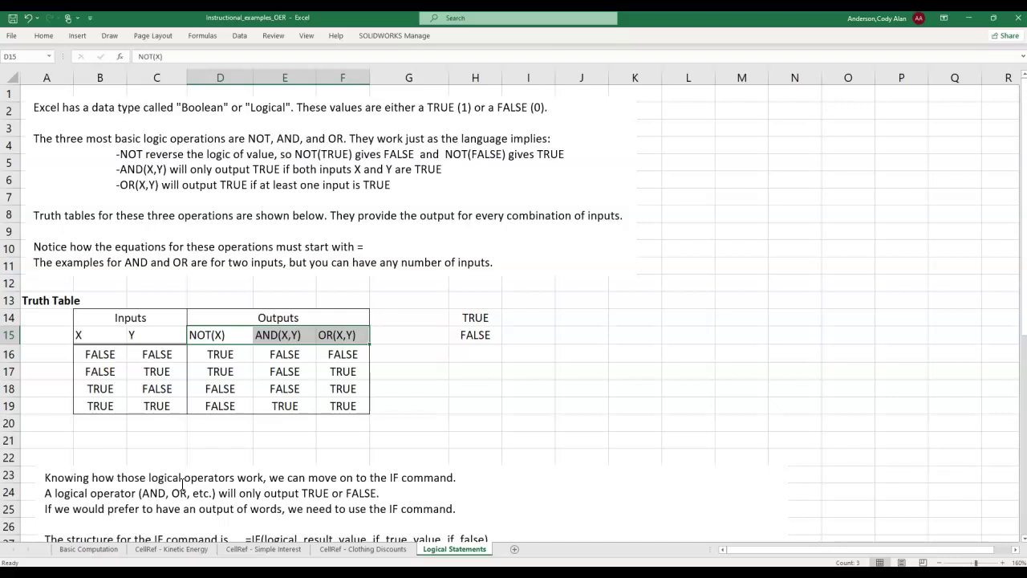
pyautogui.press('alt')
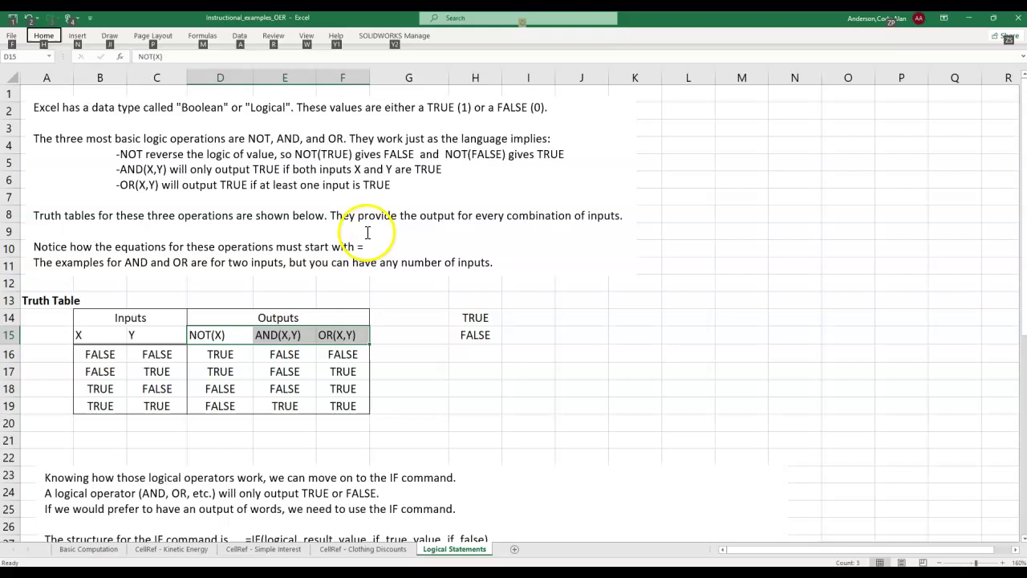
pyautogui.click(122, 154)
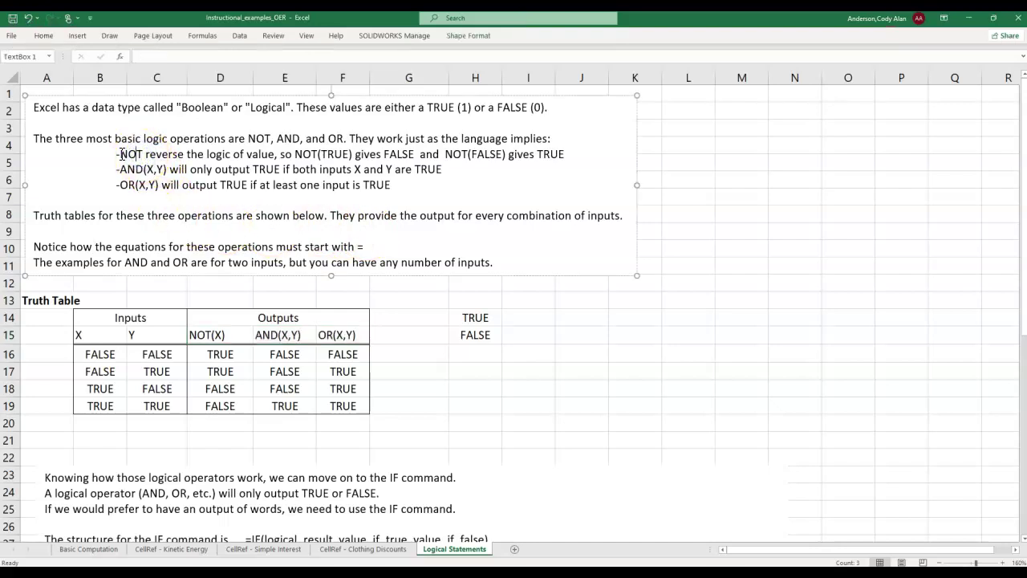
pyautogui.moveTo(121, 155); pyautogui.dragTo(275, 156)
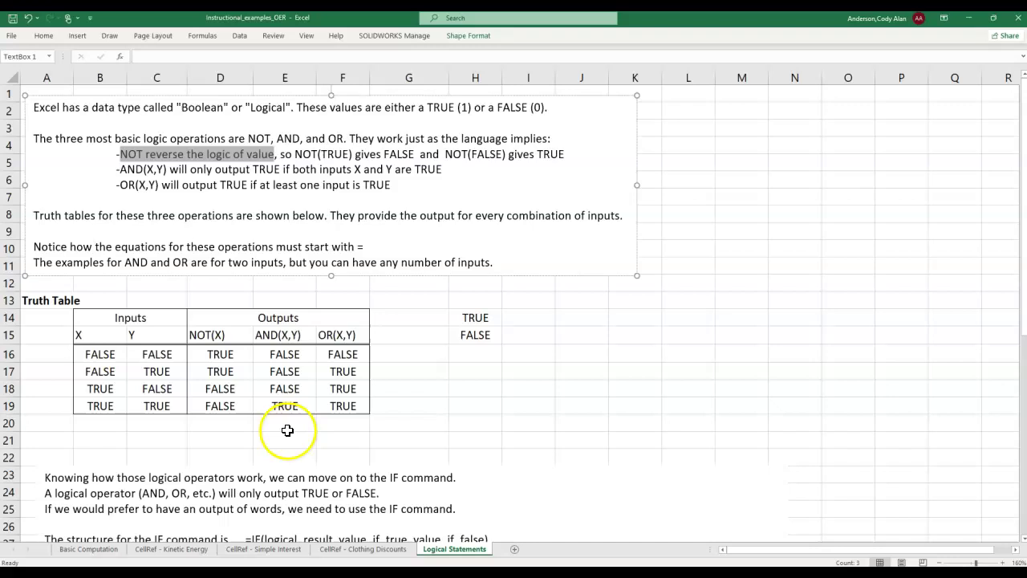
pyautogui.click(223, 408)
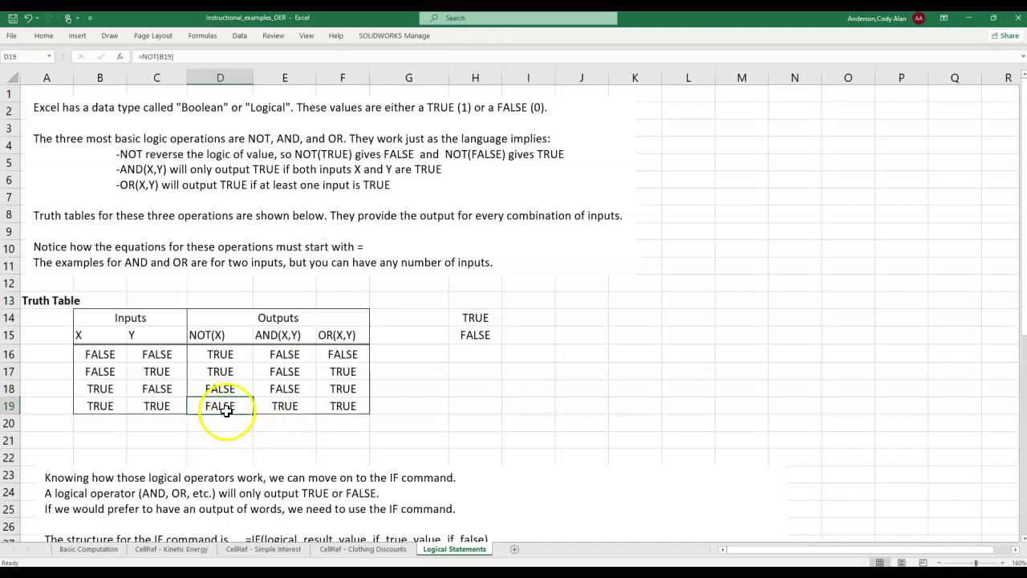
pyautogui.doubleClick(225, 409)
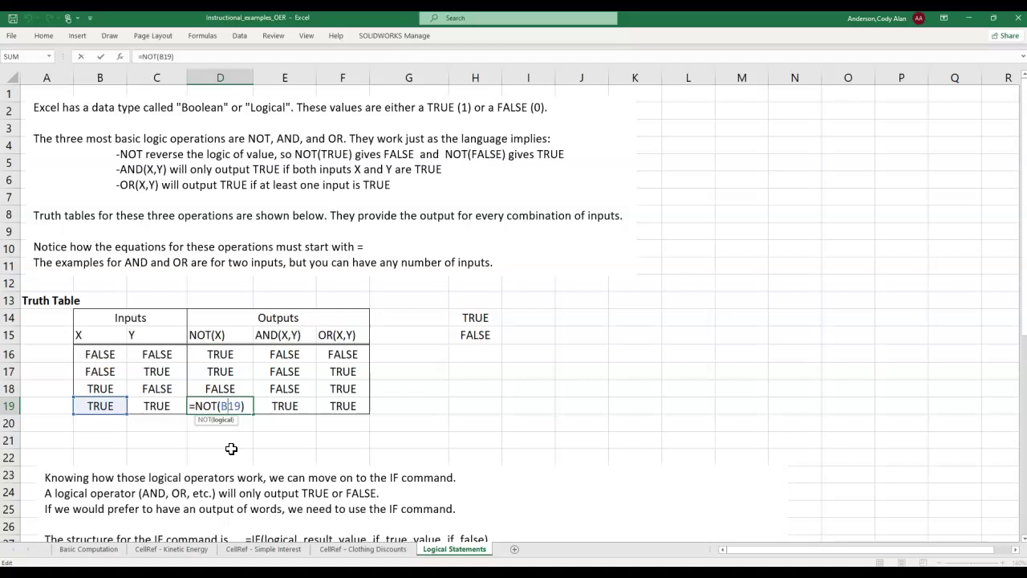
pyautogui.press('Return')
pyautogui.click(231, 451)
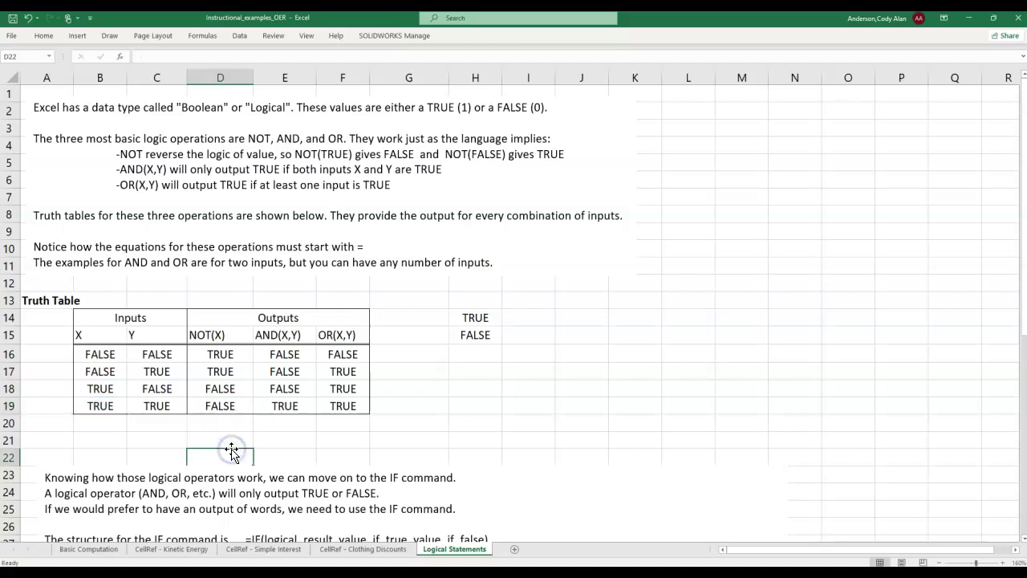
pyautogui.press('alt')
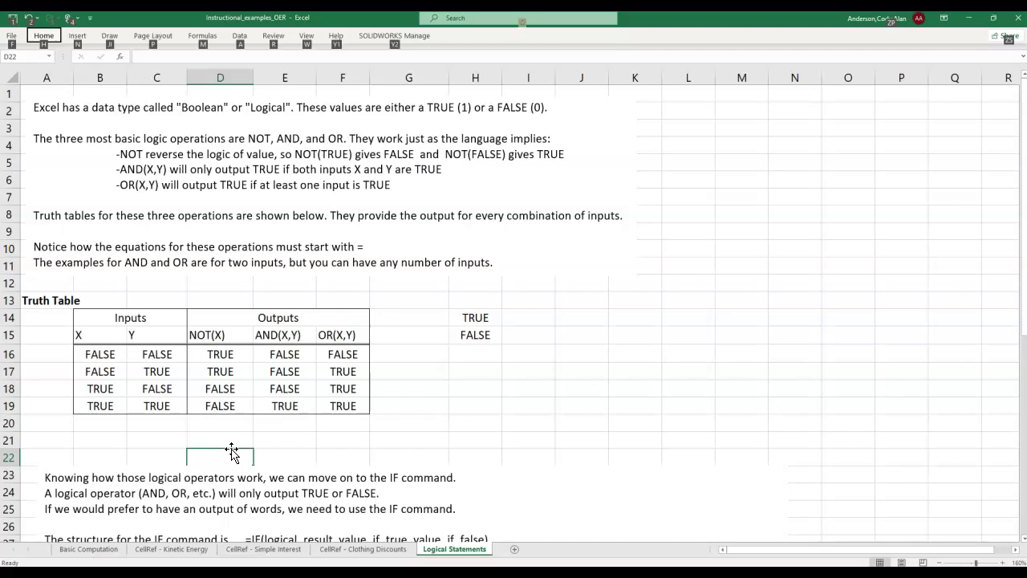
pyautogui.moveTo(121, 169); pyautogui.dragTo(456, 169)
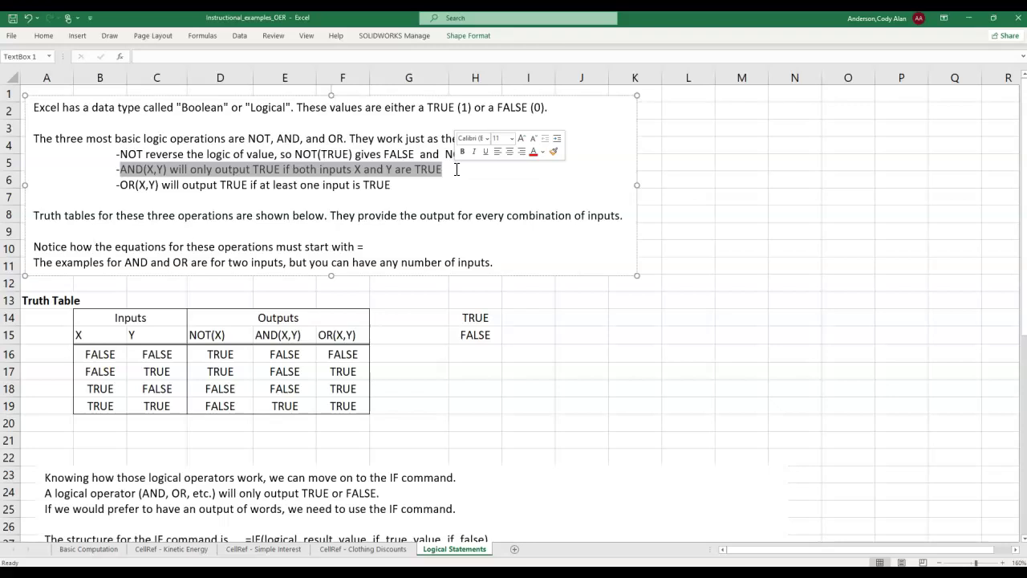
pyautogui.click(290, 405)
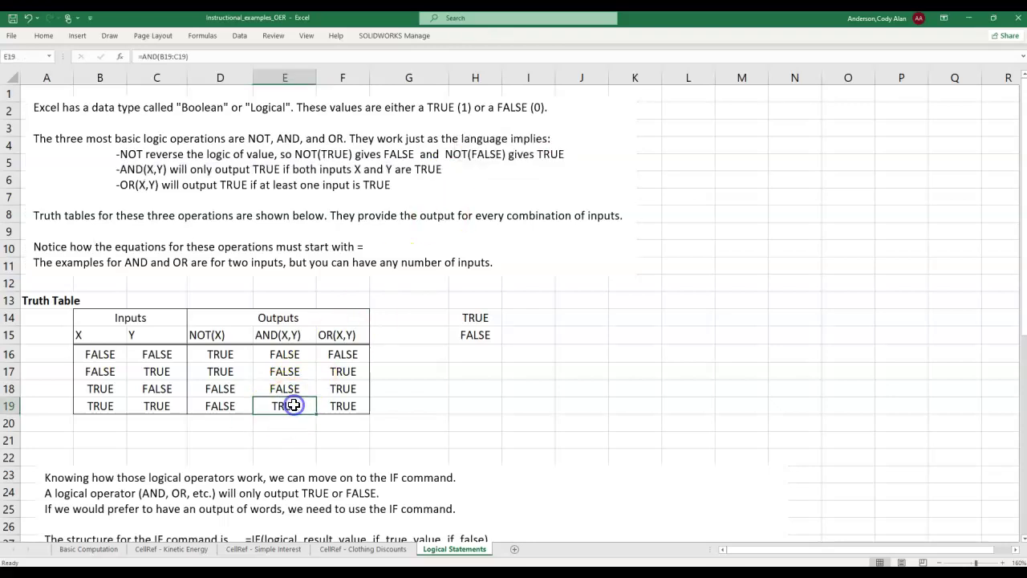
pyautogui.doubleClick(296, 406)
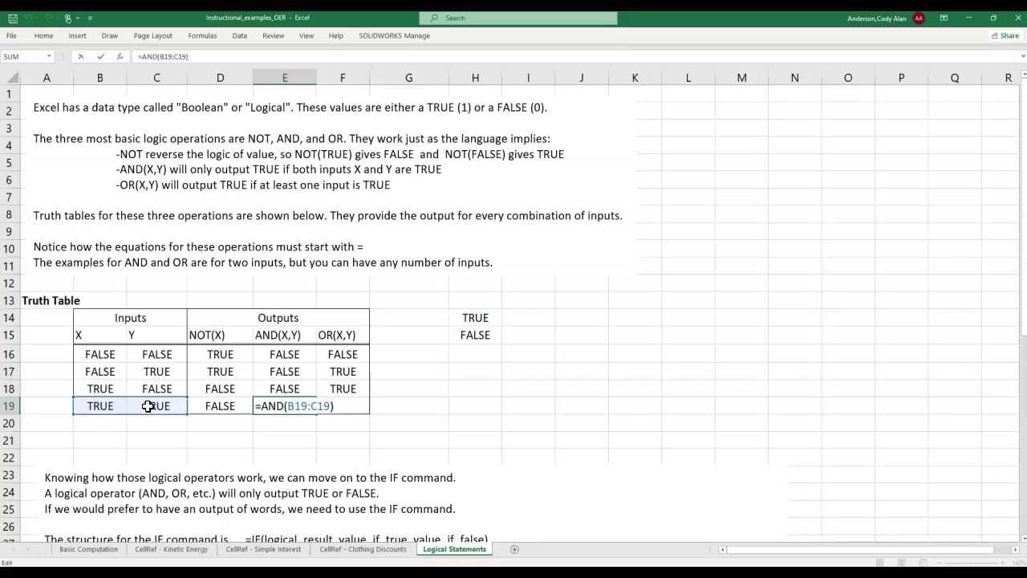
pyautogui.press('alt')
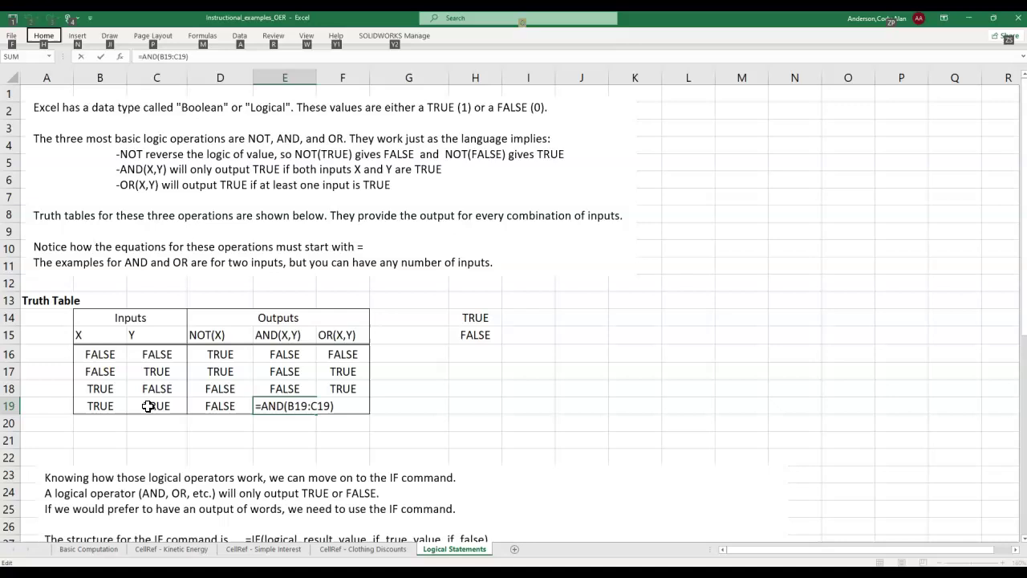
pyautogui.click(273, 421)
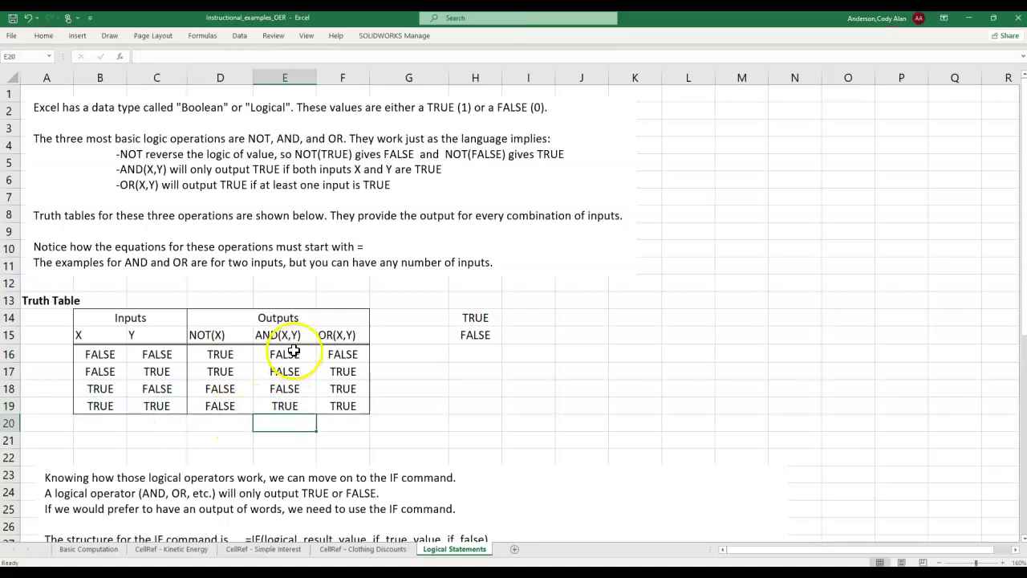
pyautogui.moveTo(294, 351); pyautogui.dragTo(294, 406)
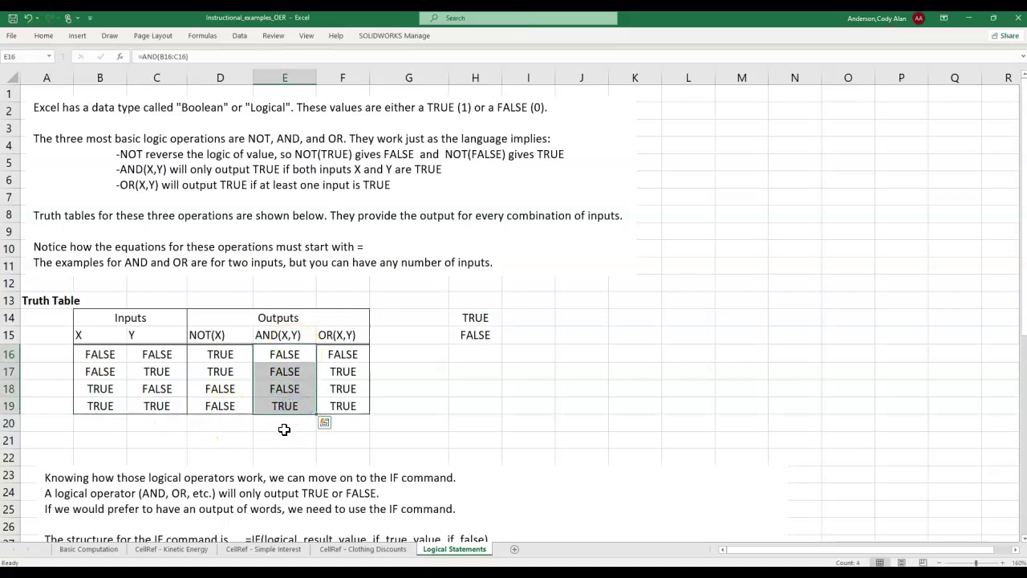
pyautogui.press('alt')
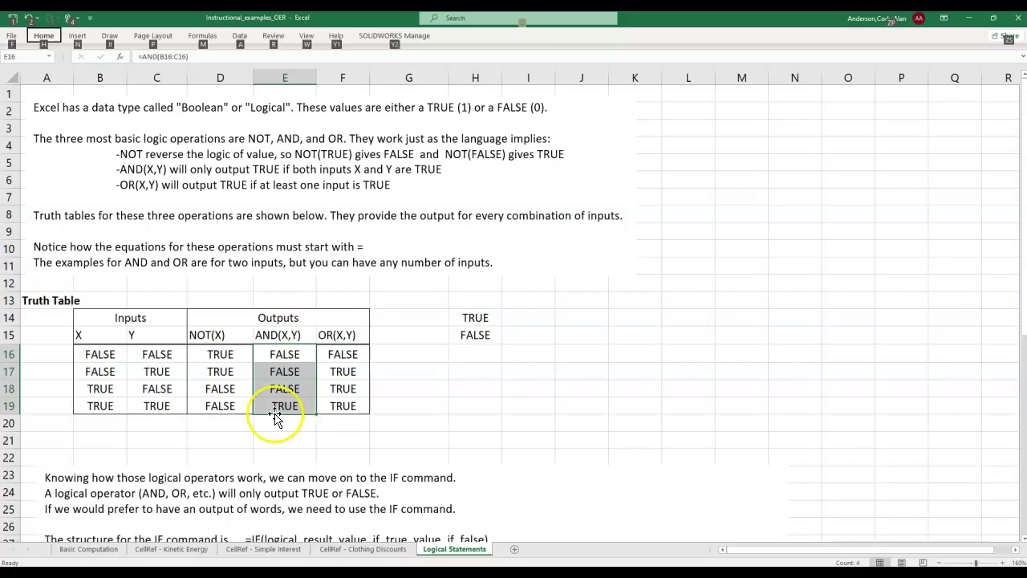
# Highlight the OR explanation, then open cell F16 in edit mode to show =OR(B16:C16).
pyautogui.moveTo(121, 186); pyautogui.dragTo(394, 187)
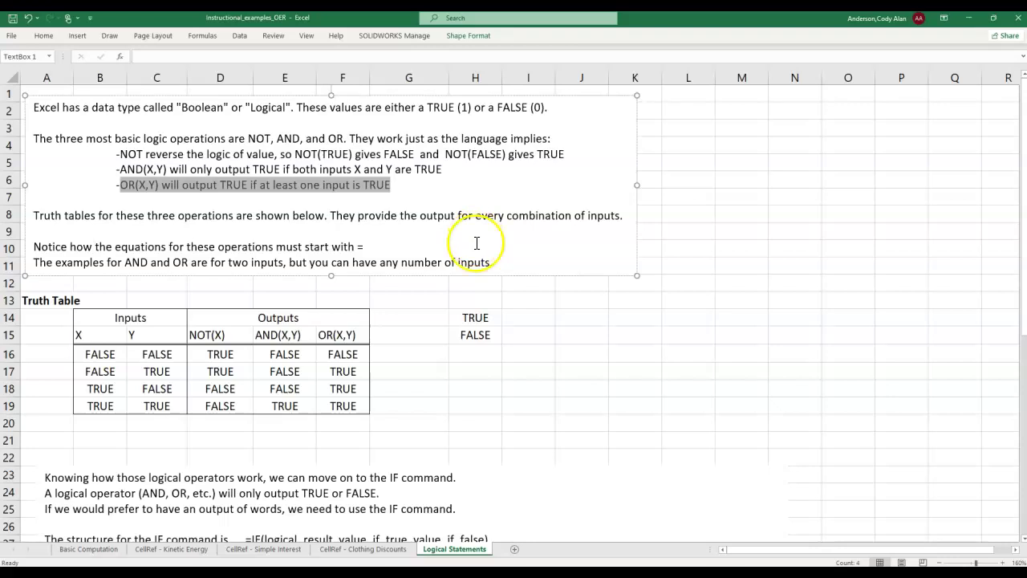
pyautogui.click(358, 353)
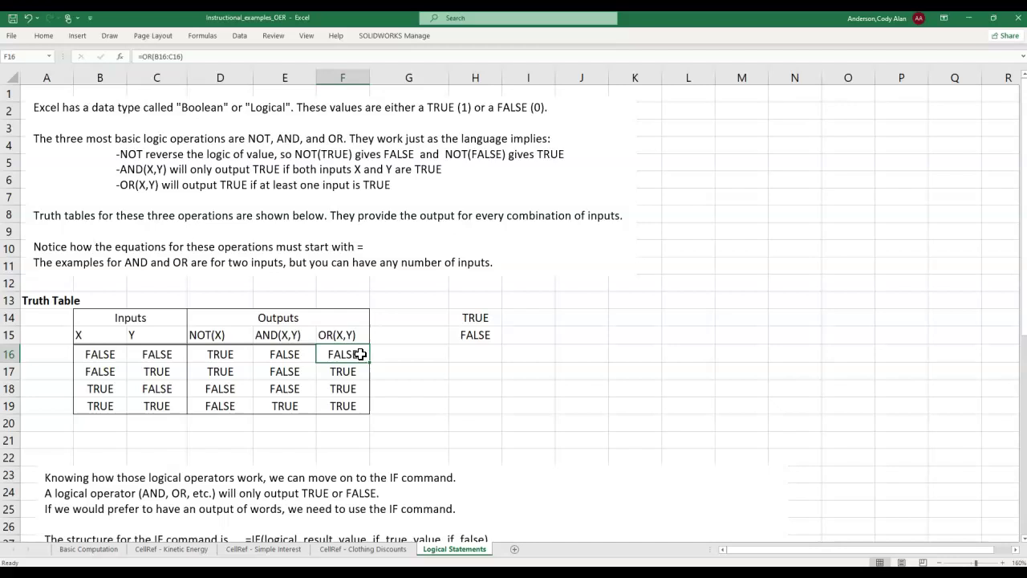
pyautogui.doubleClick(358, 354)
pyautogui.click(388, 355)
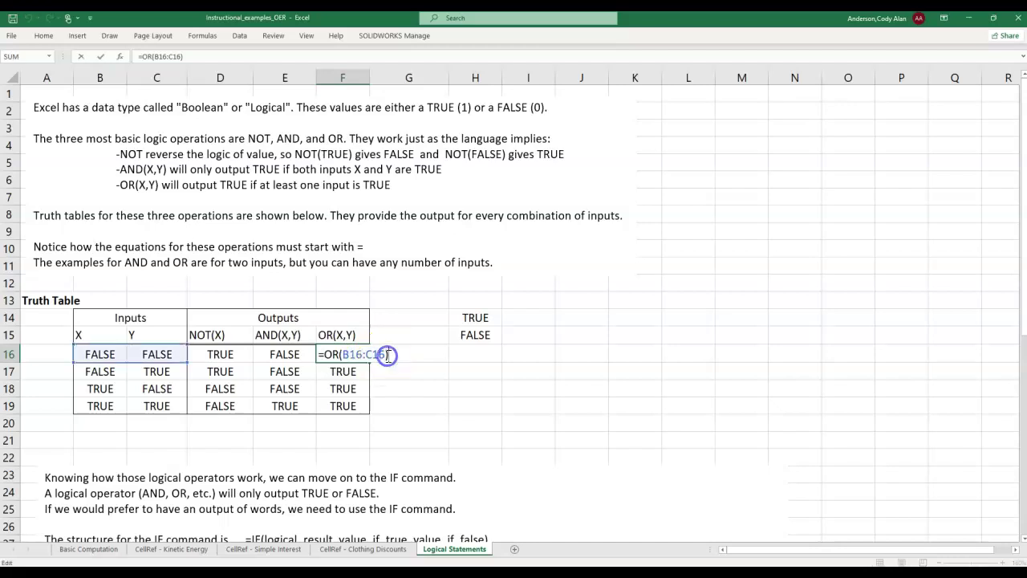
pyautogui.press('alt')
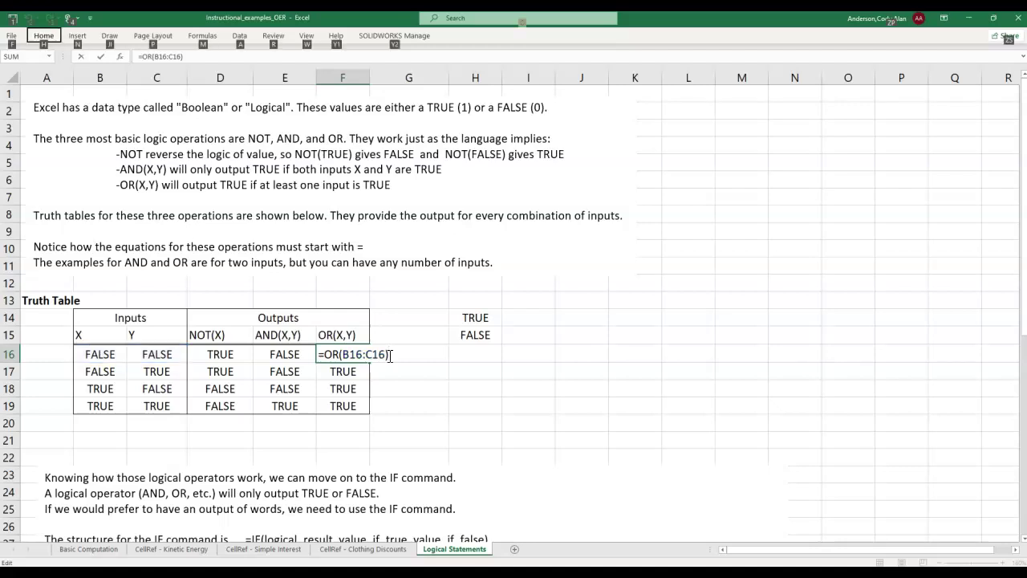
# Commit the =OR(B16:C16) formula in F16 and leave the OR column unchanged.
pyautogui.click(419, 388)
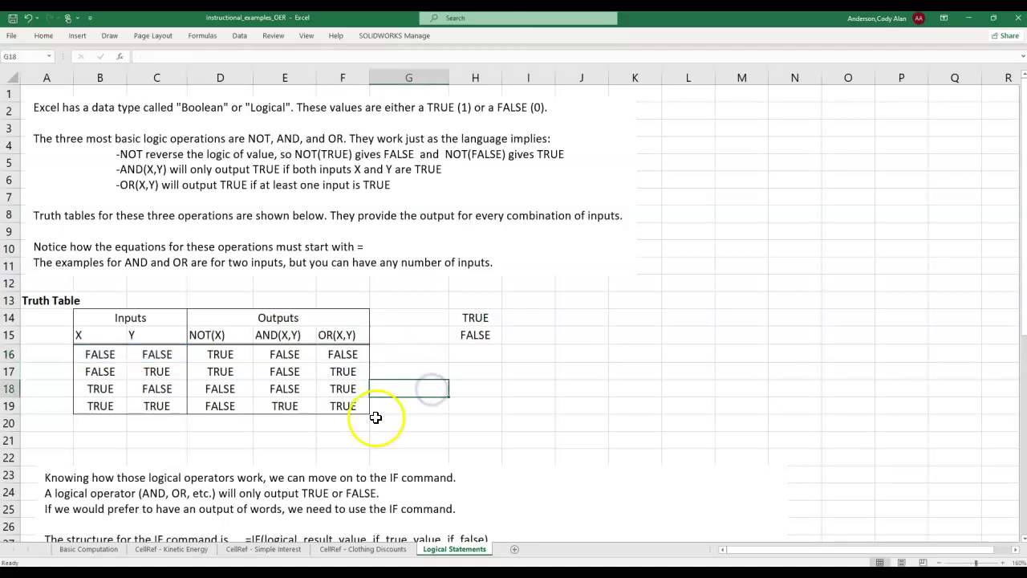
pyautogui.scroll(-2, 369, 410)
pyautogui.scroll(-6, 367, 407)
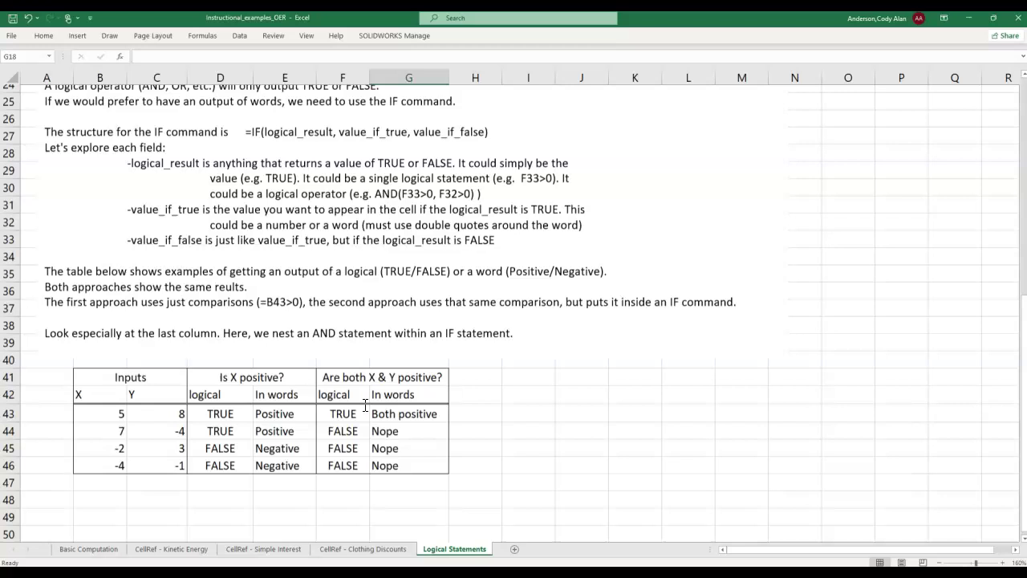
pyautogui.scroll(1, 365, 406)
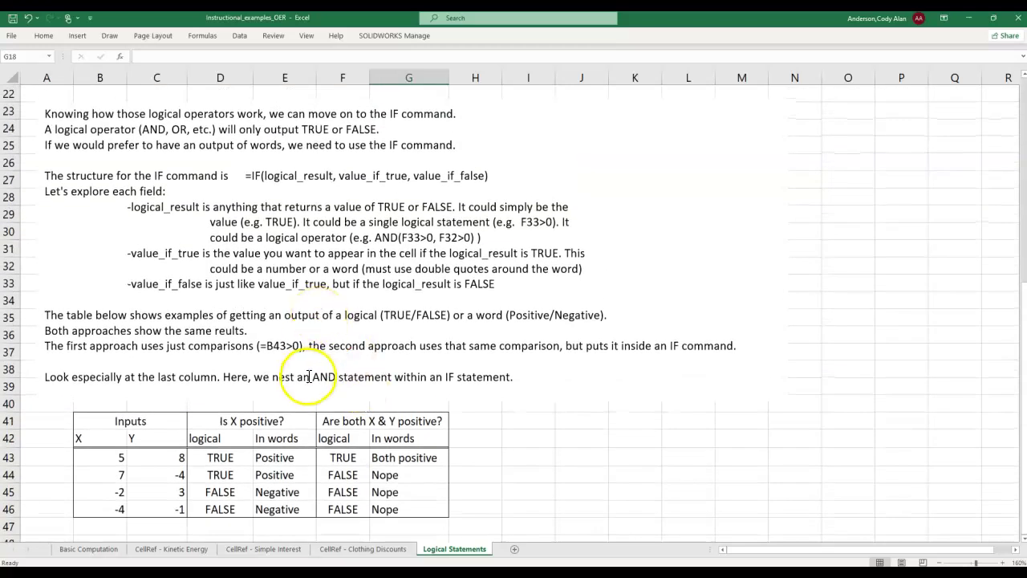
pyautogui.scroll(7, 313, 361)
# Select the truth table outputs D16:F19, then move down to the IF example table in rows 22–46.
pyautogui.moveTo(220, 356); pyautogui.dragTo(345, 406)
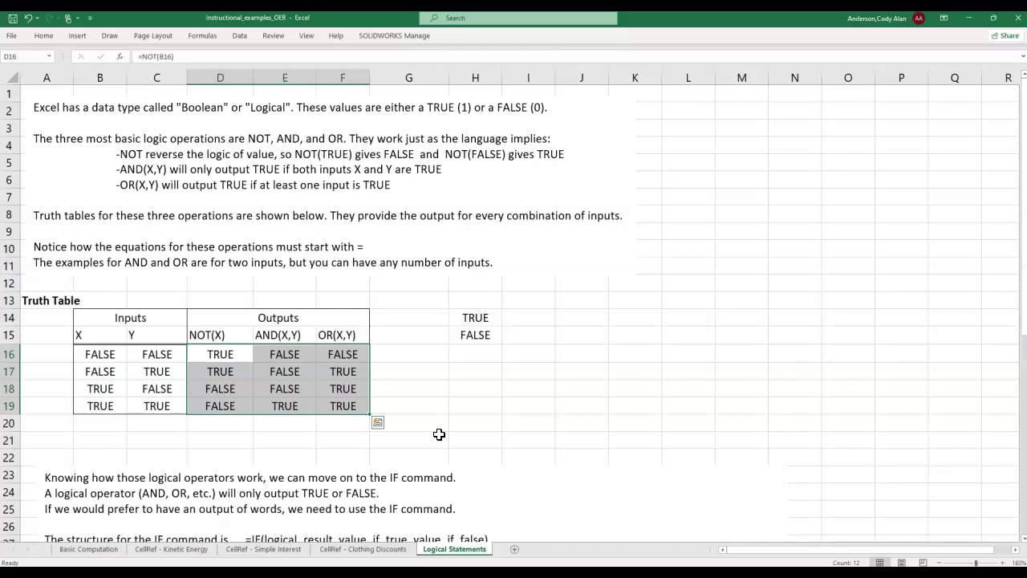
pyautogui.scroll(-9, 439, 433)
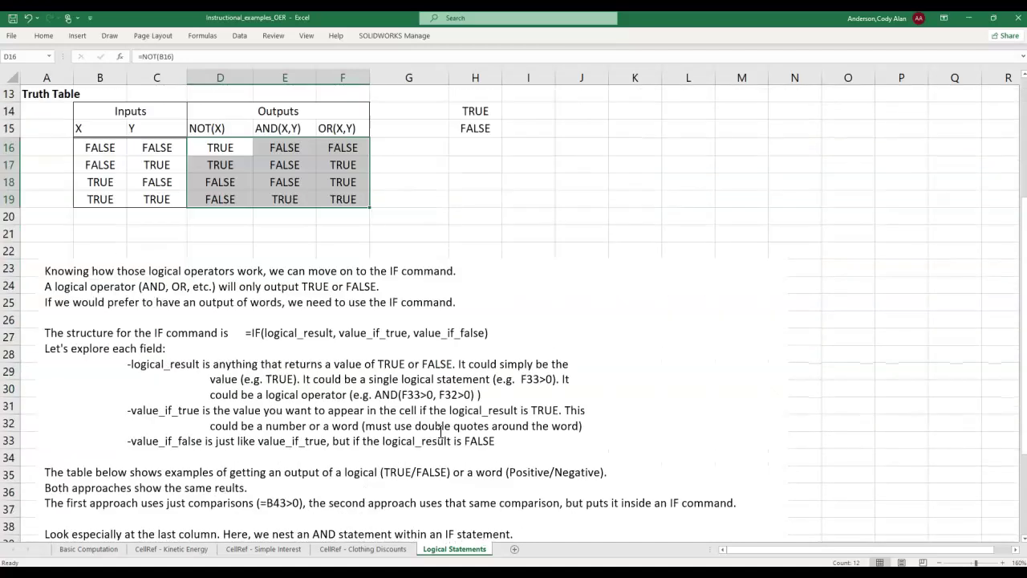
pyautogui.scroll(2, 433, 429)
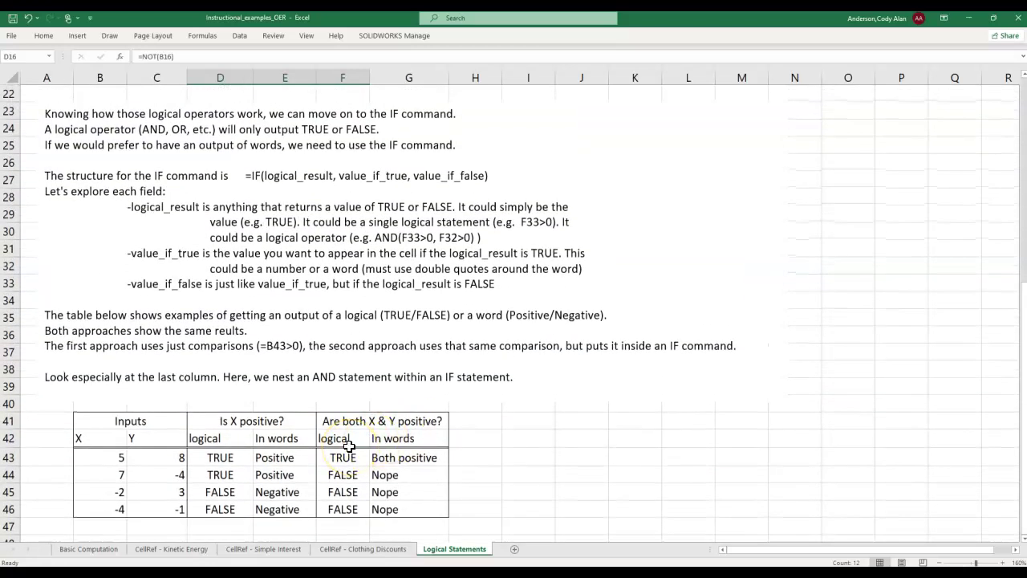
pyautogui.press('alt')
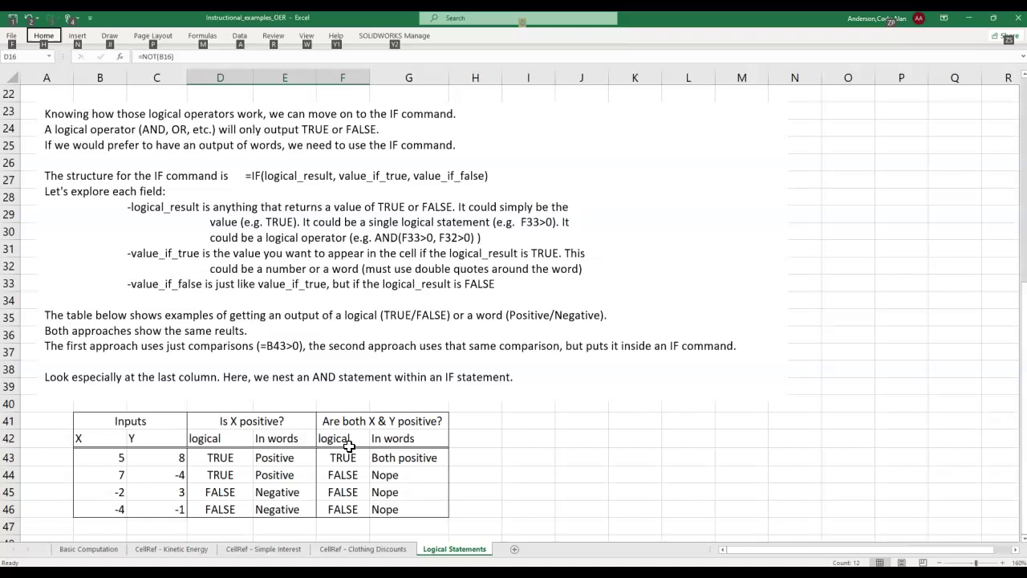
pyautogui.moveTo(278, 420); pyautogui.dragTo(272, 510)
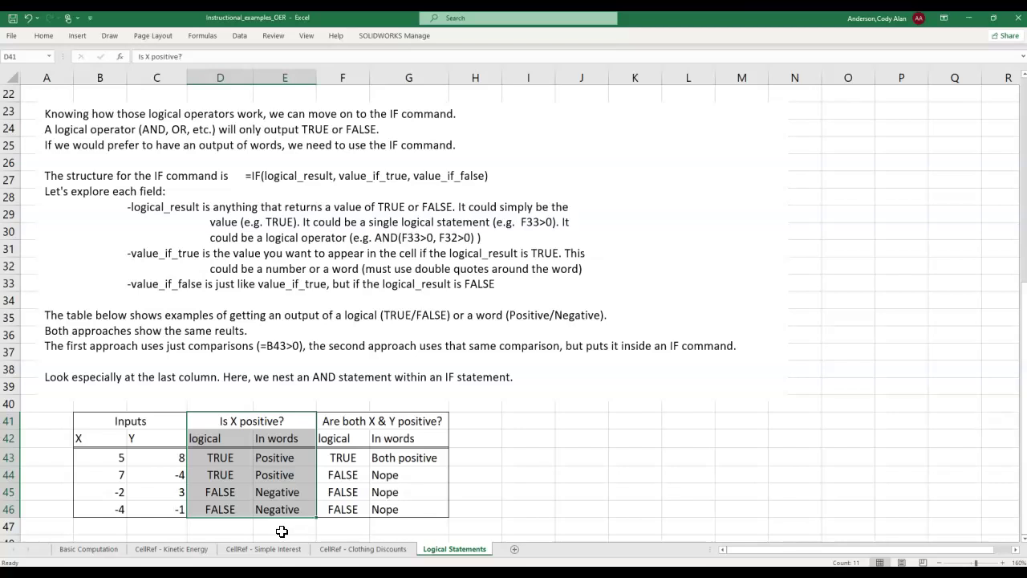
pyautogui.moveTo(211, 438); pyautogui.dragTo(218, 508)
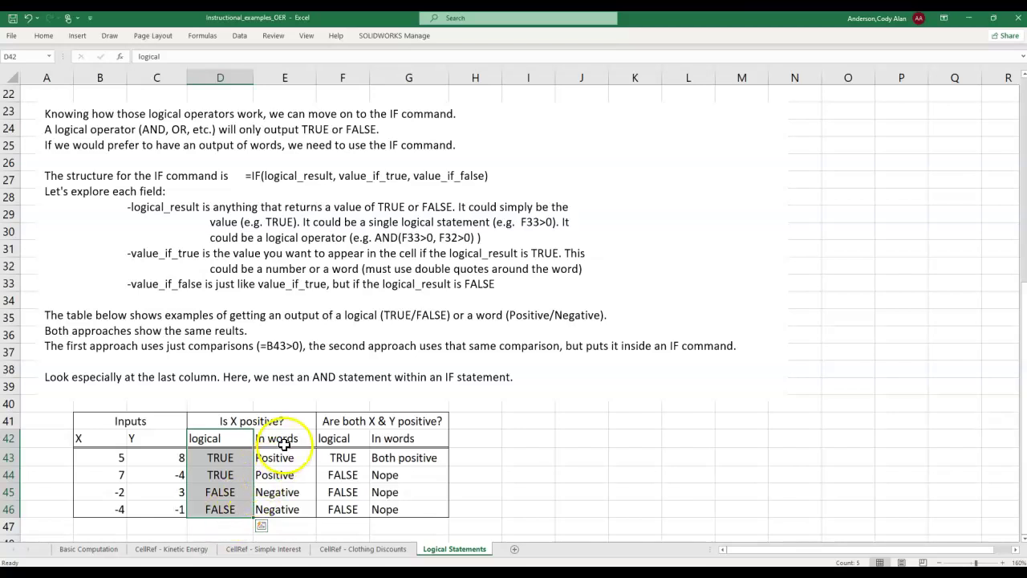
pyautogui.moveTo(286, 437); pyautogui.dragTo(285, 517)
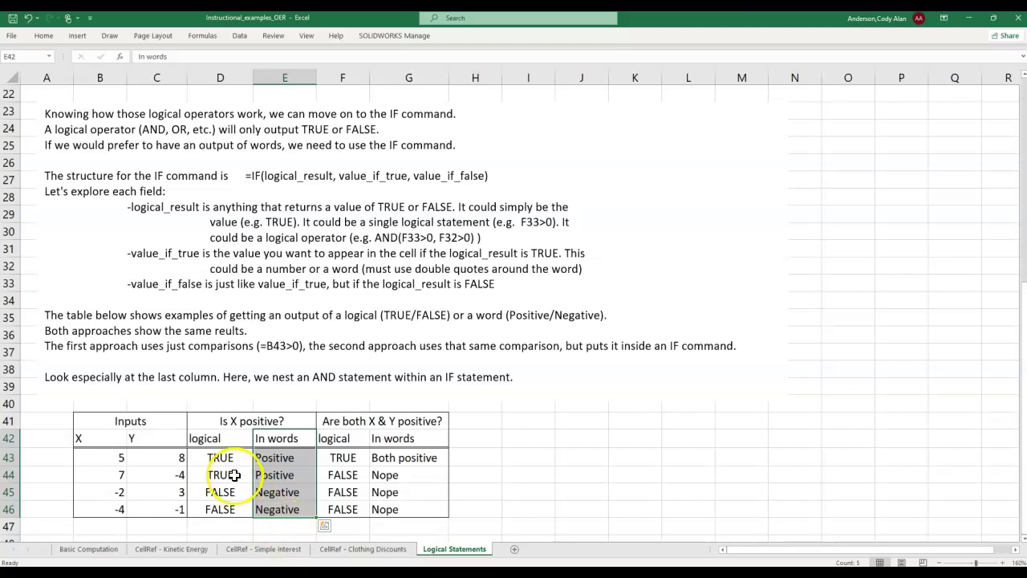
# Point out the X value in B43, then open D43 in edit mode to show =B43>0.
pyautogui.click(113, 457)
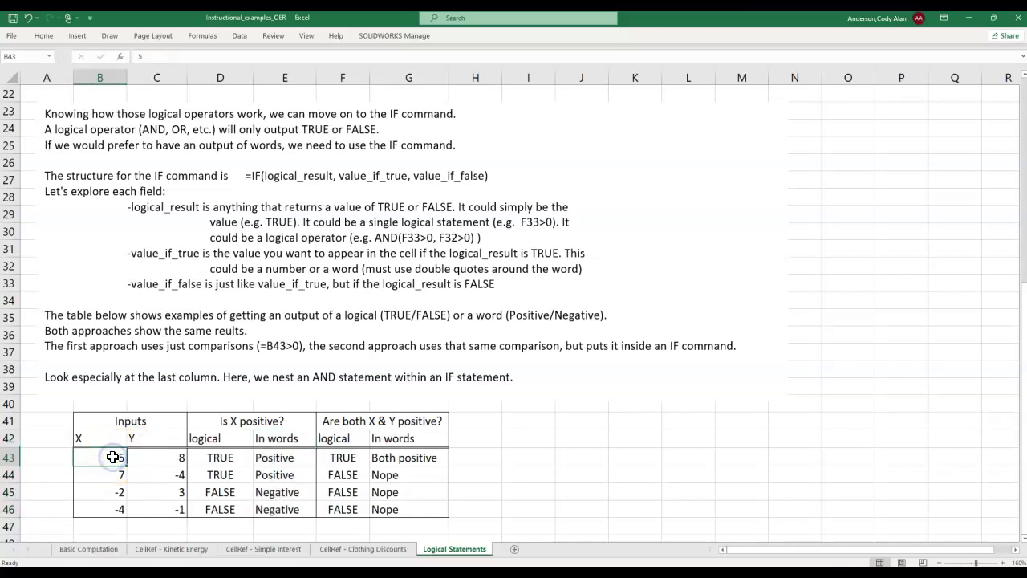
pyautogui.click(227, 455)
pyautogui.doubleClick(226, 455)
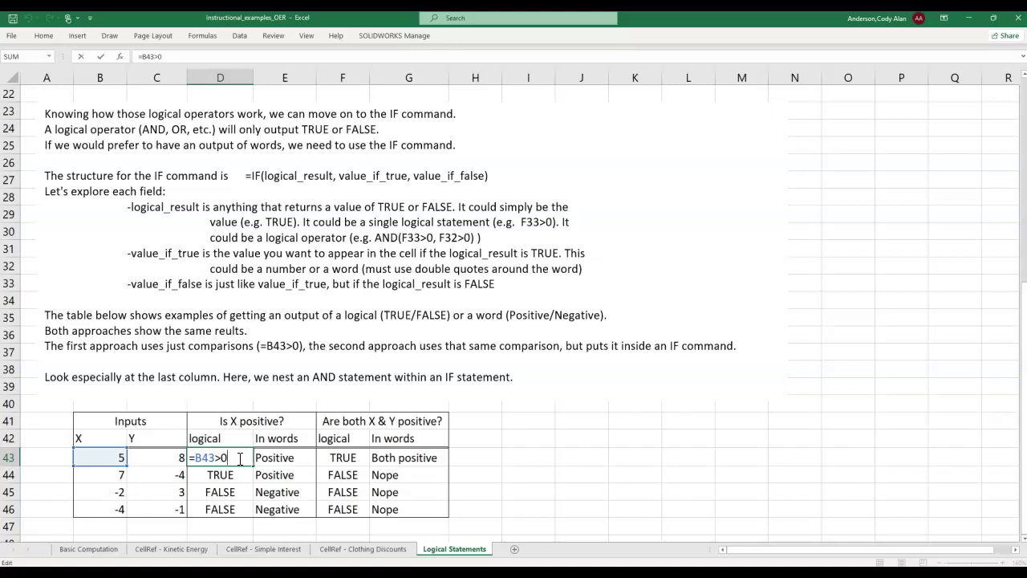
pyautogui.press('alt')
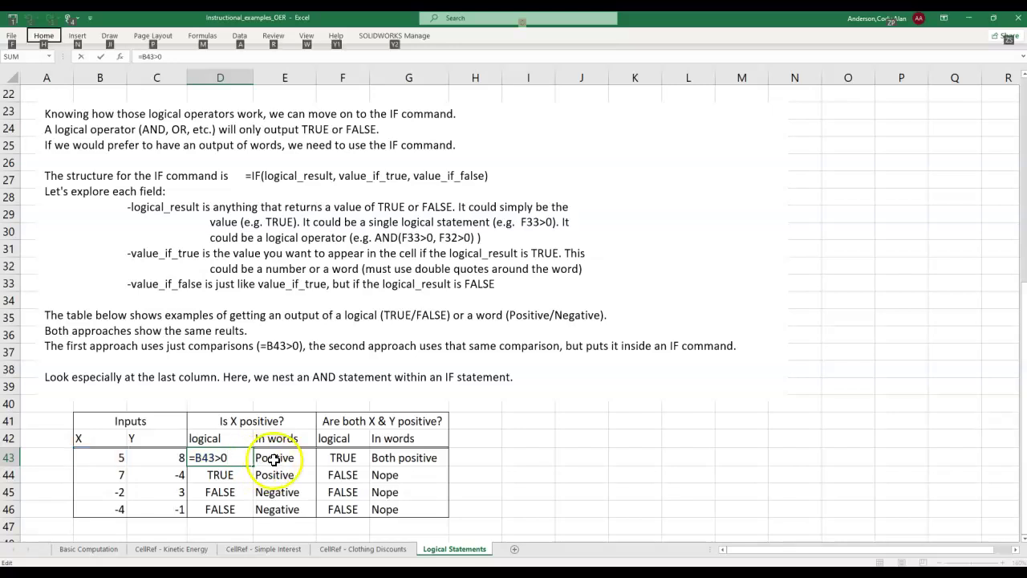
pyautogui.click(273, 459)
pyautogui.doubleClick(273, 458)
pyautogui.click(421, 457)
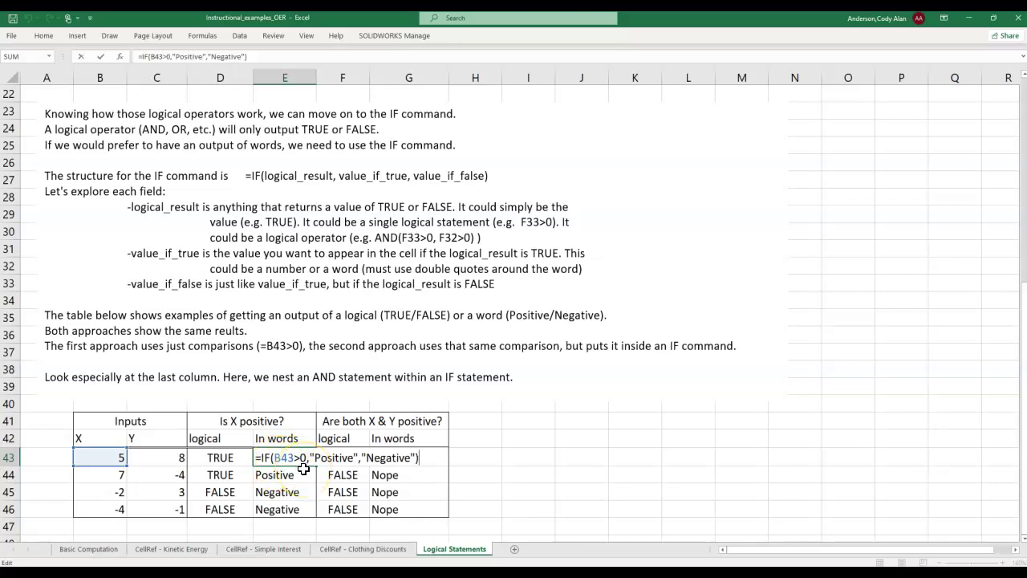
pyautogui.moveTo(310, 457); pyautogui.dragTo(365, 459)
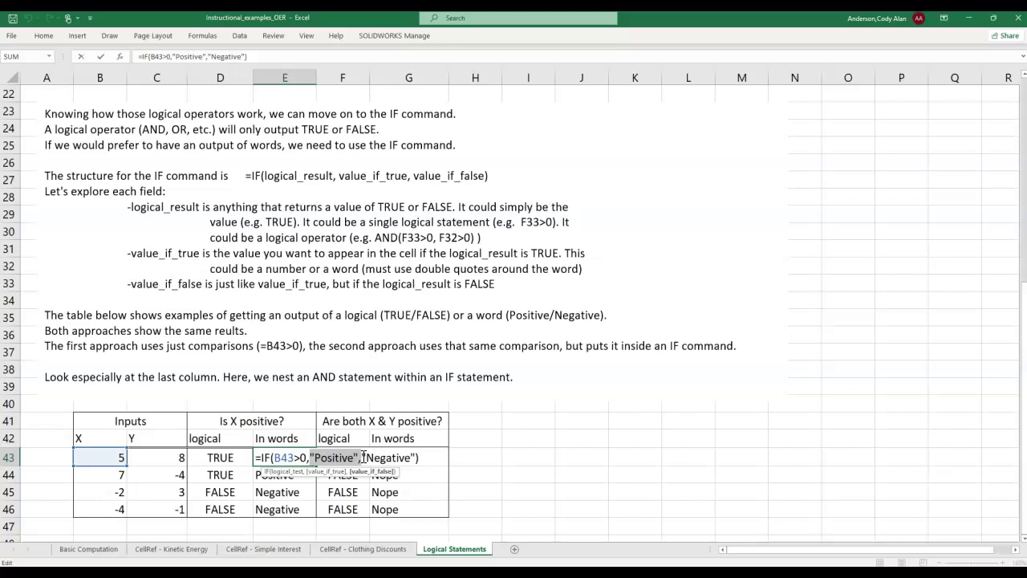
pyautogui.moveTo(362, 459); pyautogui.dragTo(417, 458)
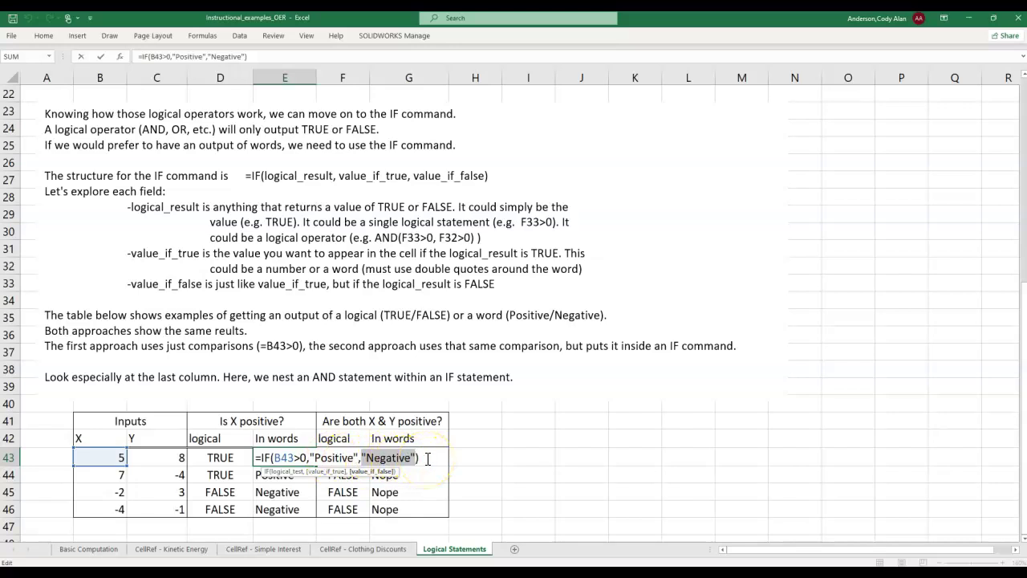
pyautogui.press('alt')
pyautogui.click(466, 457)
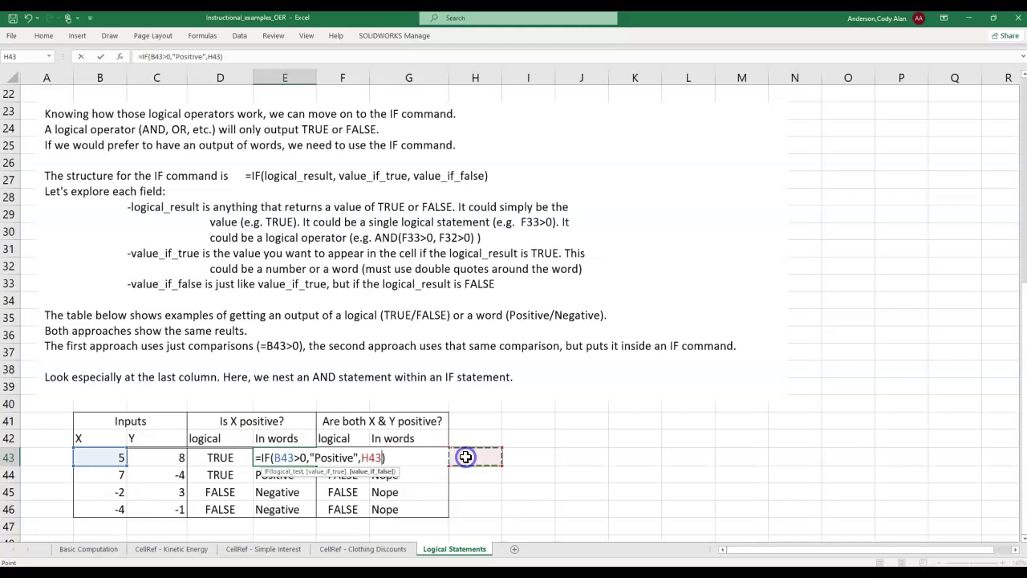
# Cancel the accidental edit in E43, then show F43's formula =AND(B43>0,C43>0) under the 'Are both X & Y positive?' heading.
pyautogui.press('Escape')
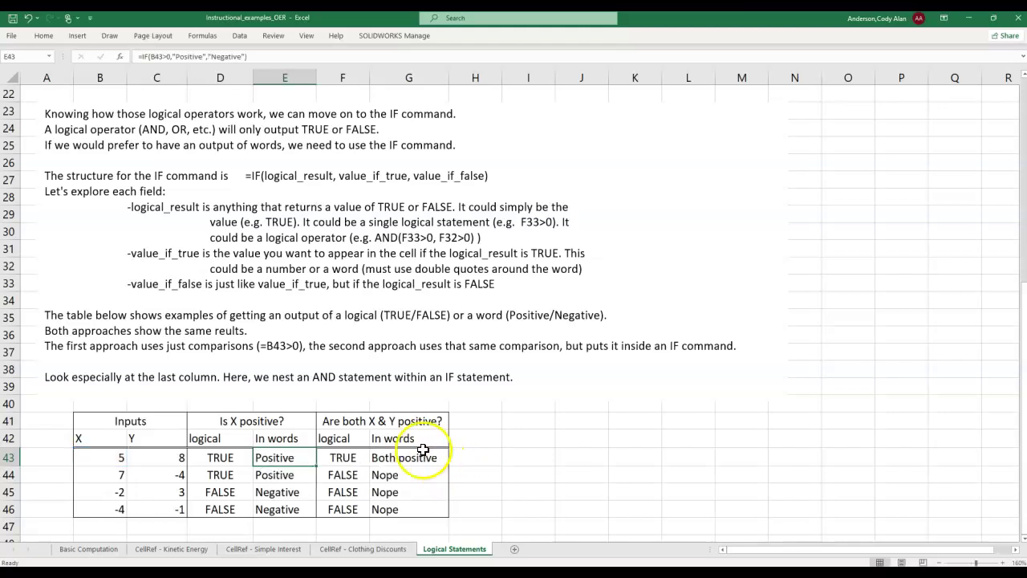
pyautogui.click(371, 422)
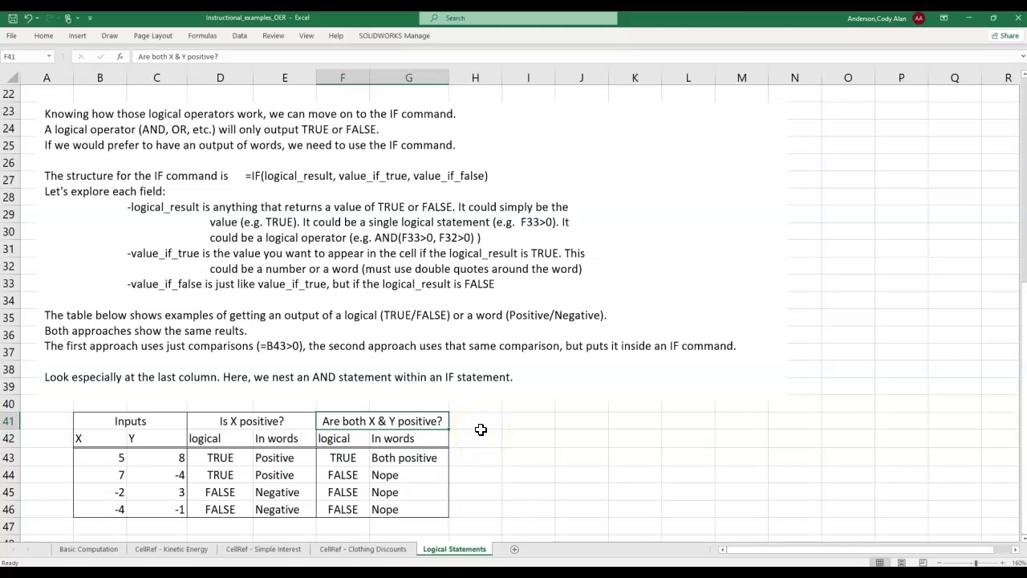
pyautogui.doubleClick(356, 459)
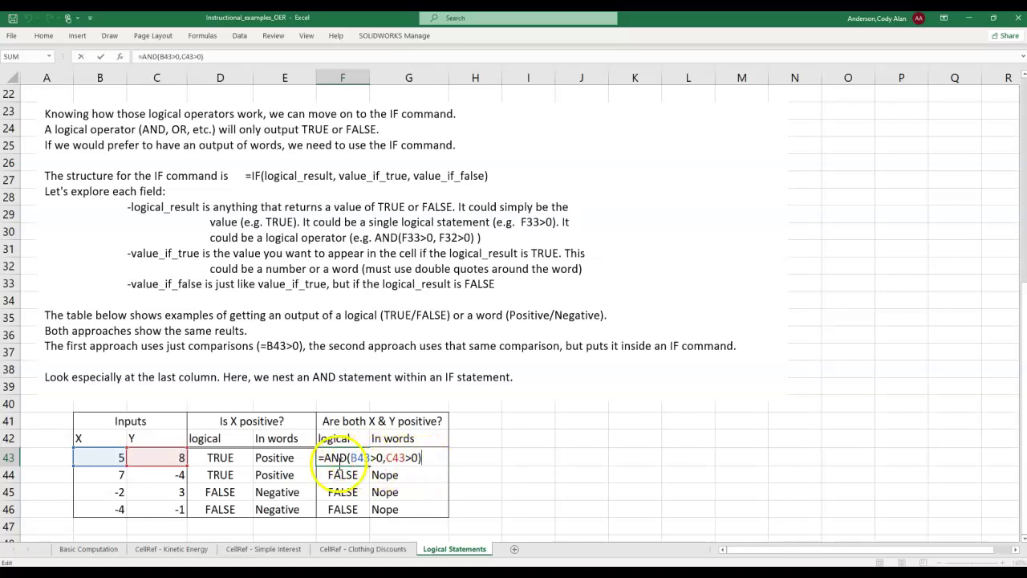
pyautogui.press('alt')
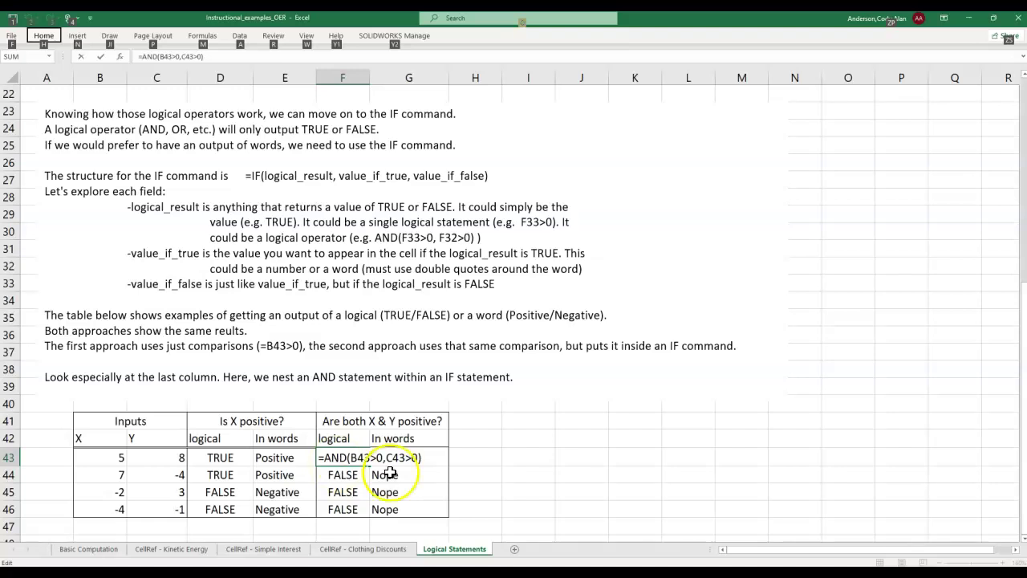
pyautogui.click(485, 467)
pyautogui.click(481, 467)
pyautogui.click(420, 458)
pyautogui.doubleClick(420, 457)
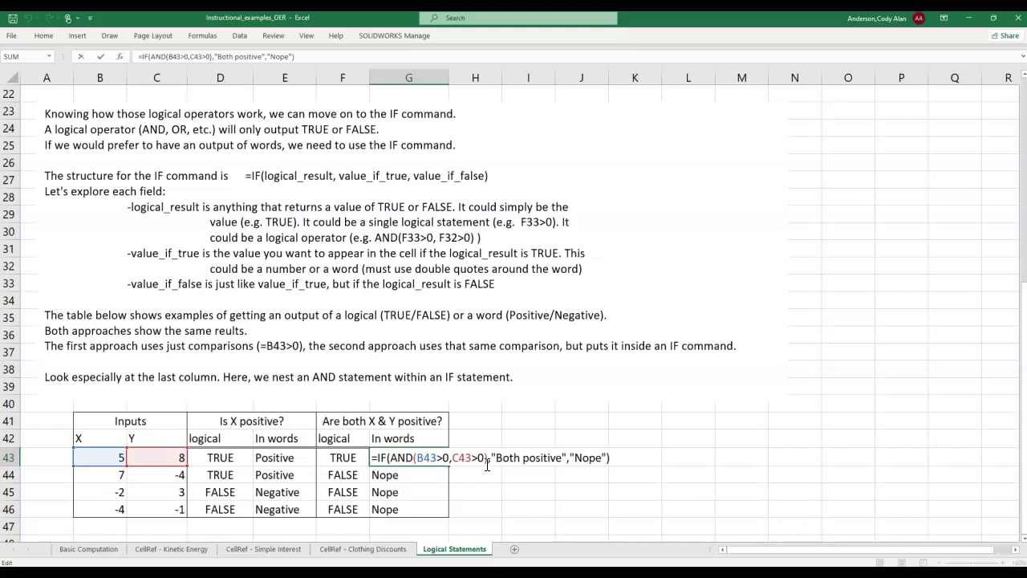
pyautogui.moveTo(491, 459); pyautogui.dragTo(608, 460)
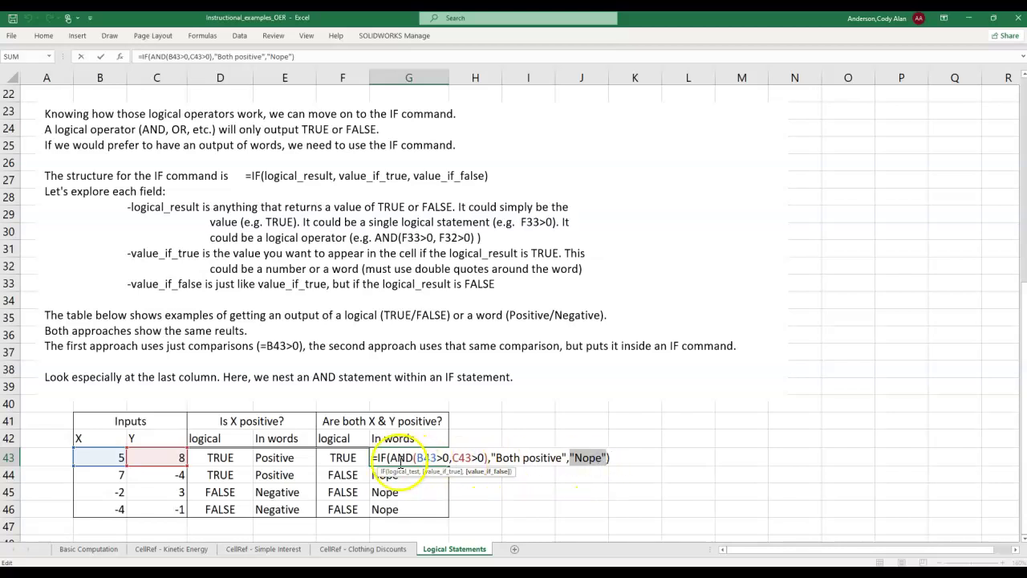
pyautogui.click(399, 458)
pyautogui.moveTo(399, 458); pyautogui.dragTo(486, 459)
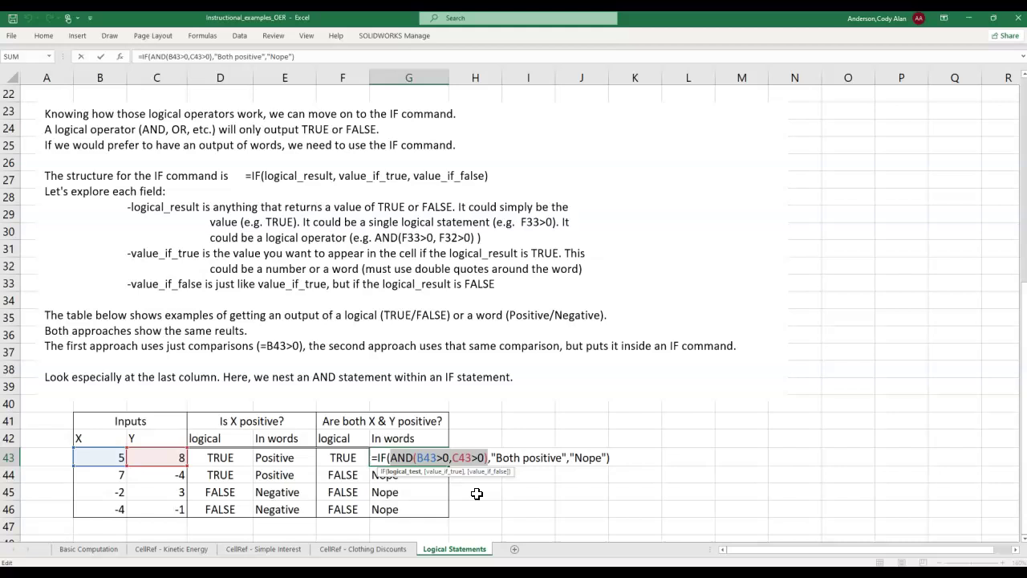
pyautogui.click(384, 459)
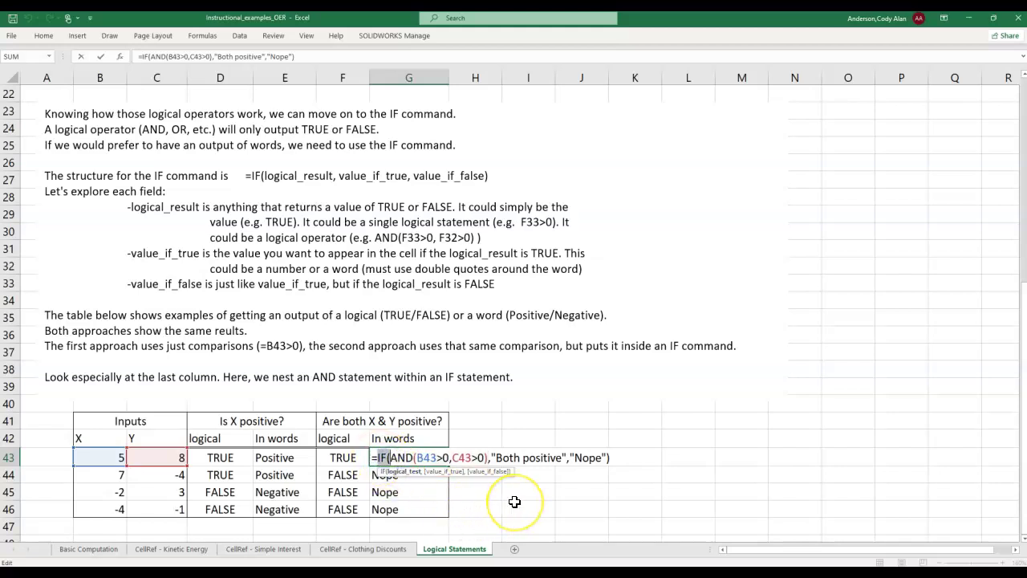
pyautogui.press('alt')
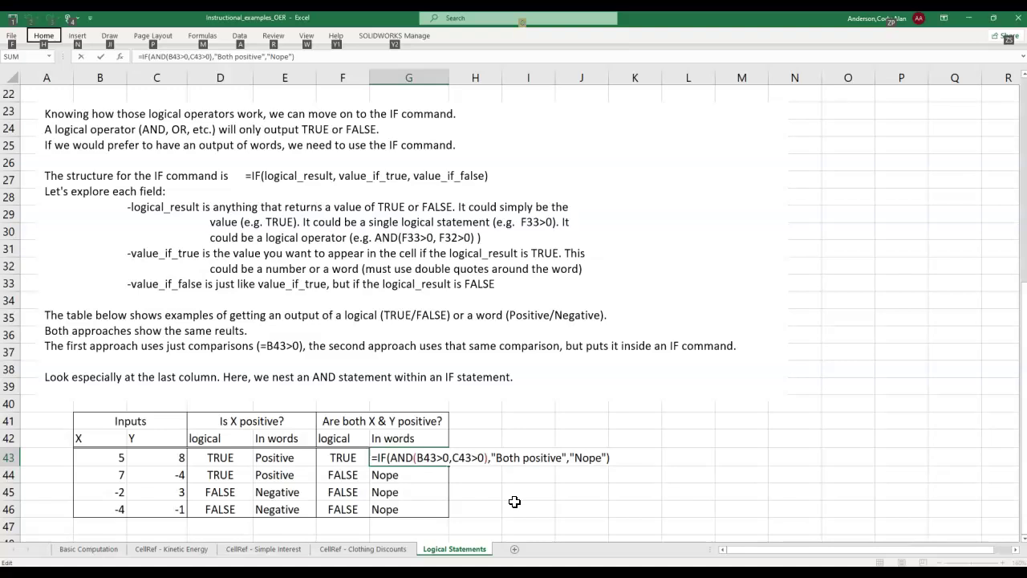
pyautogui.click(479, 479)
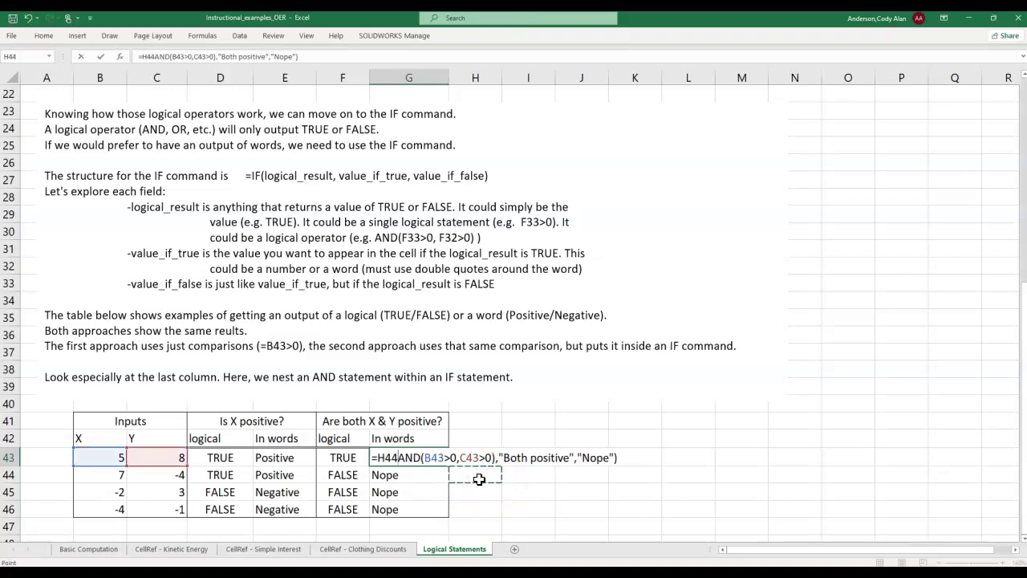
pyautogui.press('Escape')
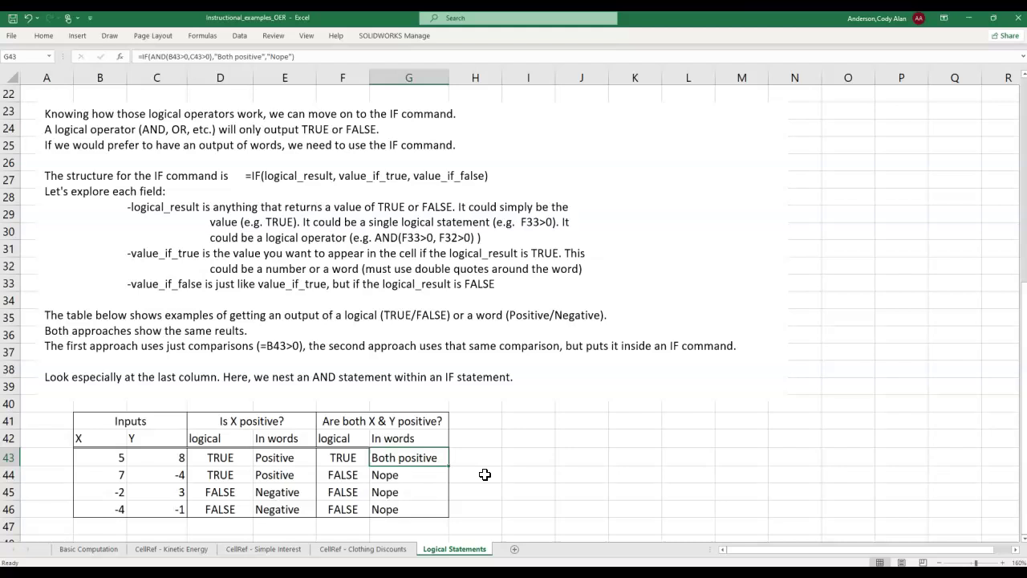